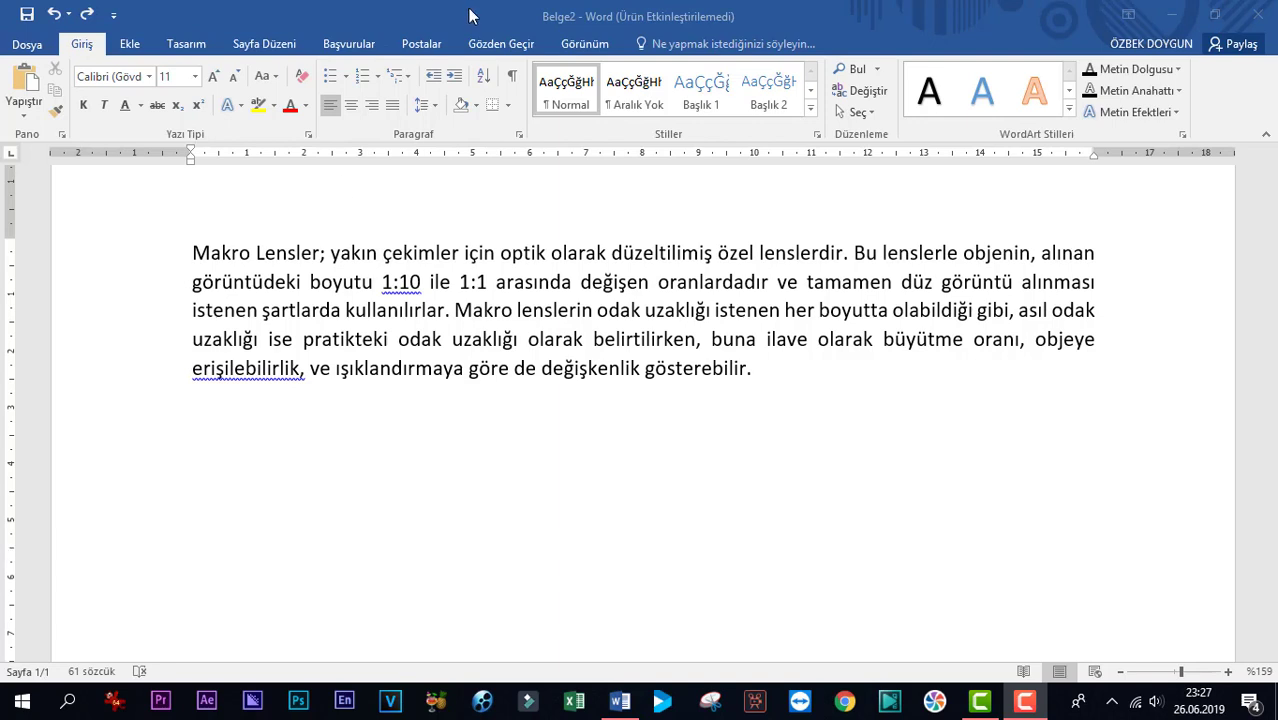
# - On the Görünüm tab, hide and re-show the rulers, then turn page gridlines on and off again
pyautogui.click(599, 46)
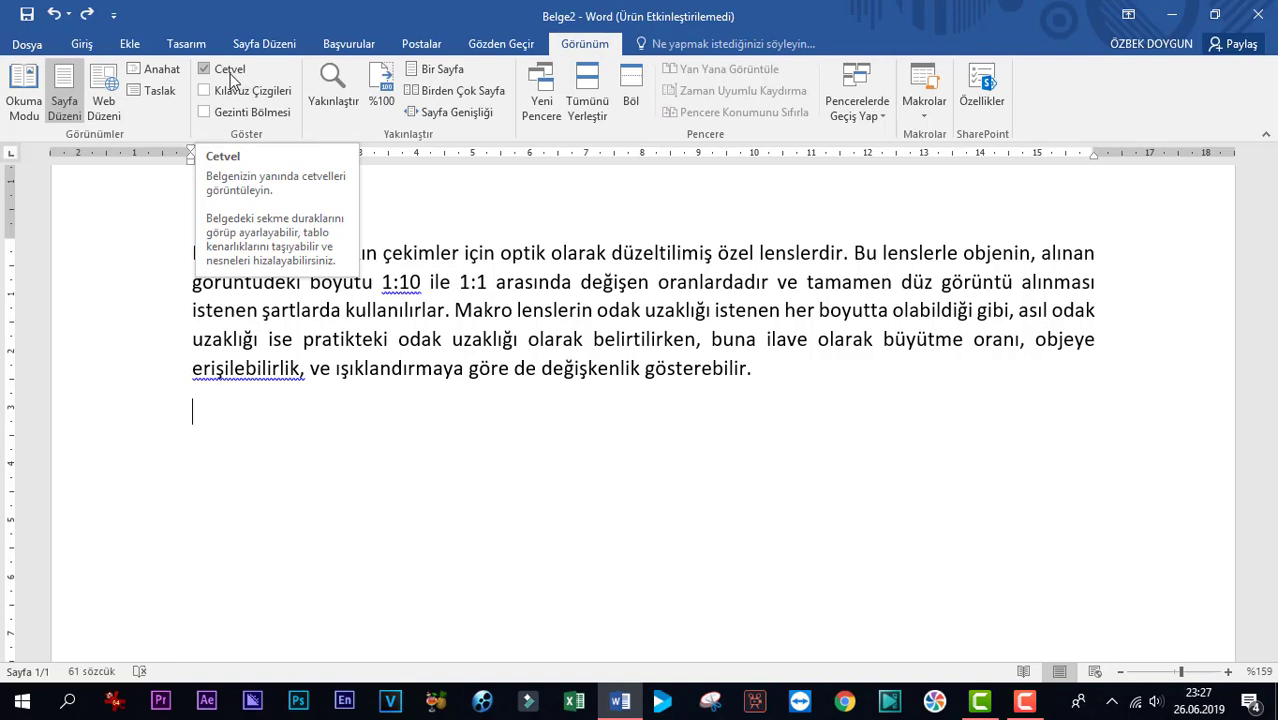
pyautogui.click(205, 70)
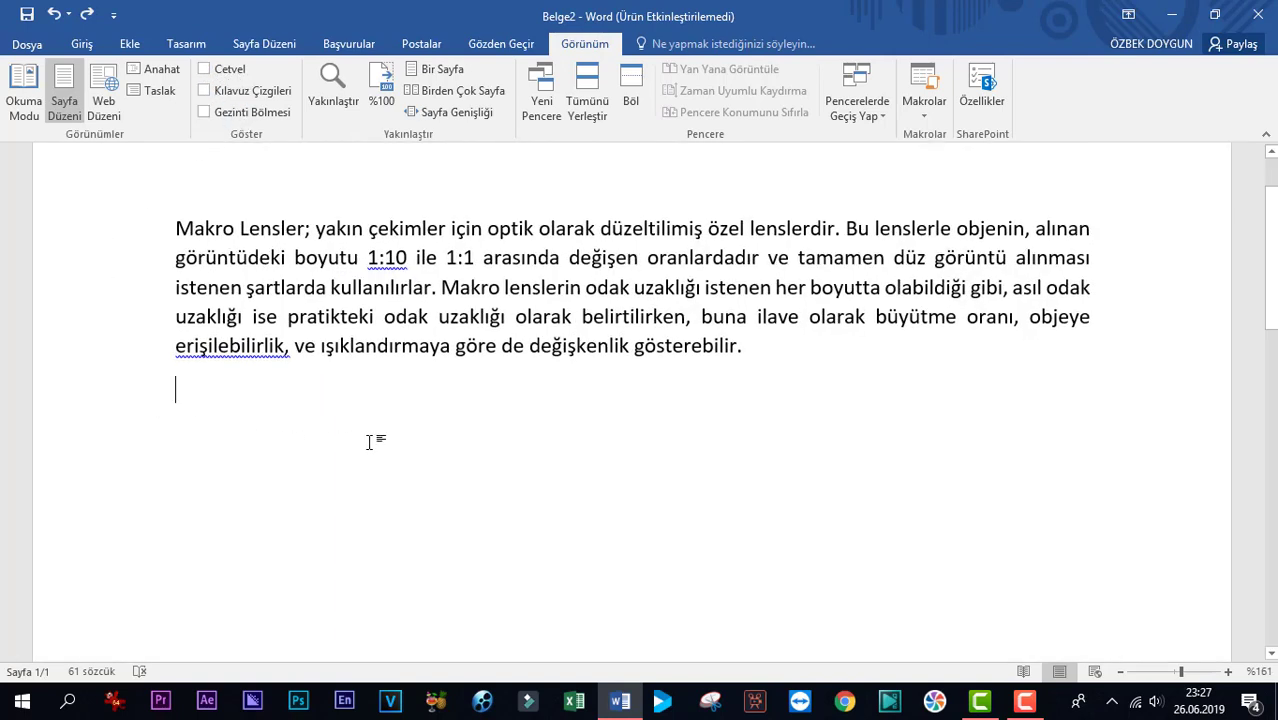
pyautogui.click(205, 69)
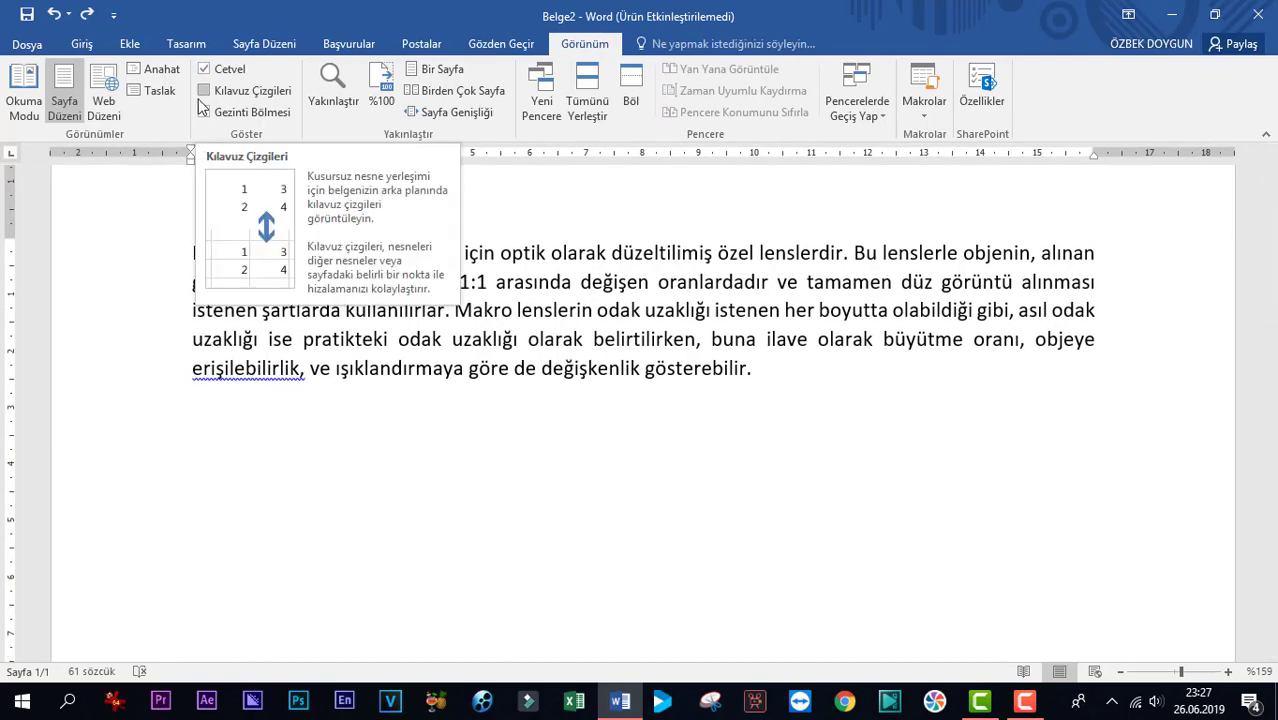
pyautogui.click(204, 90)
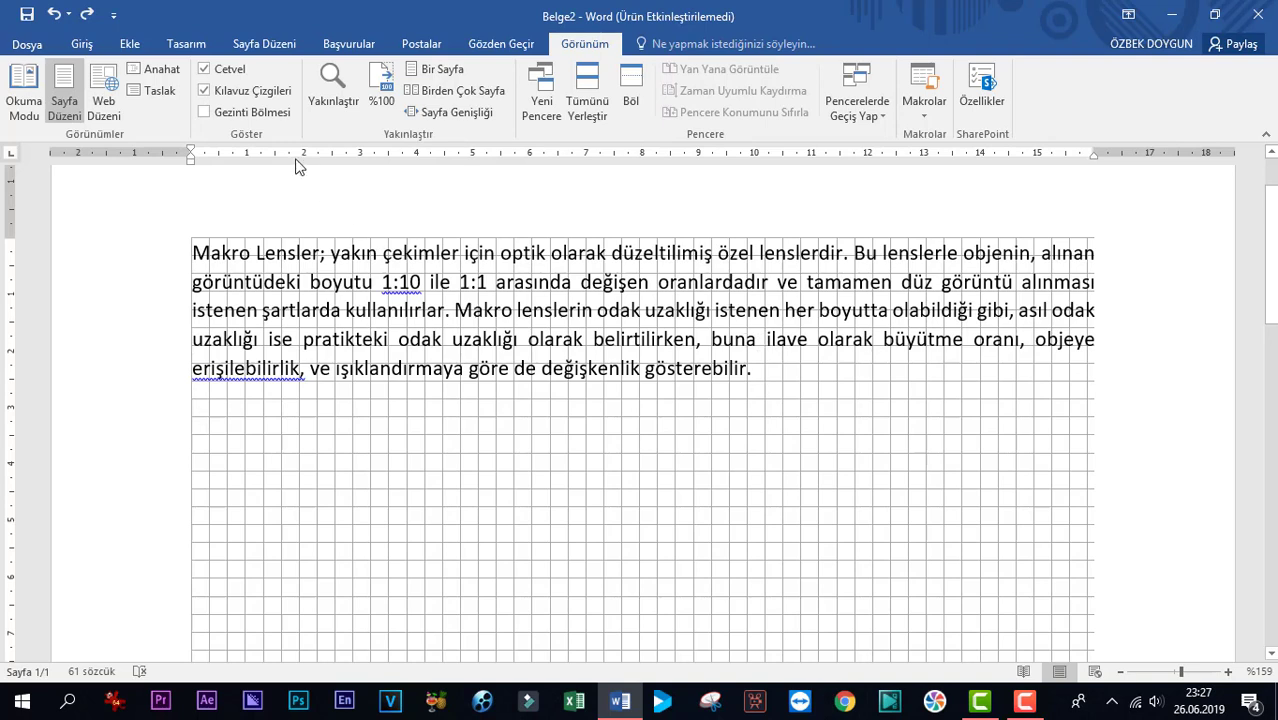
pyautogui.click(205, 95)
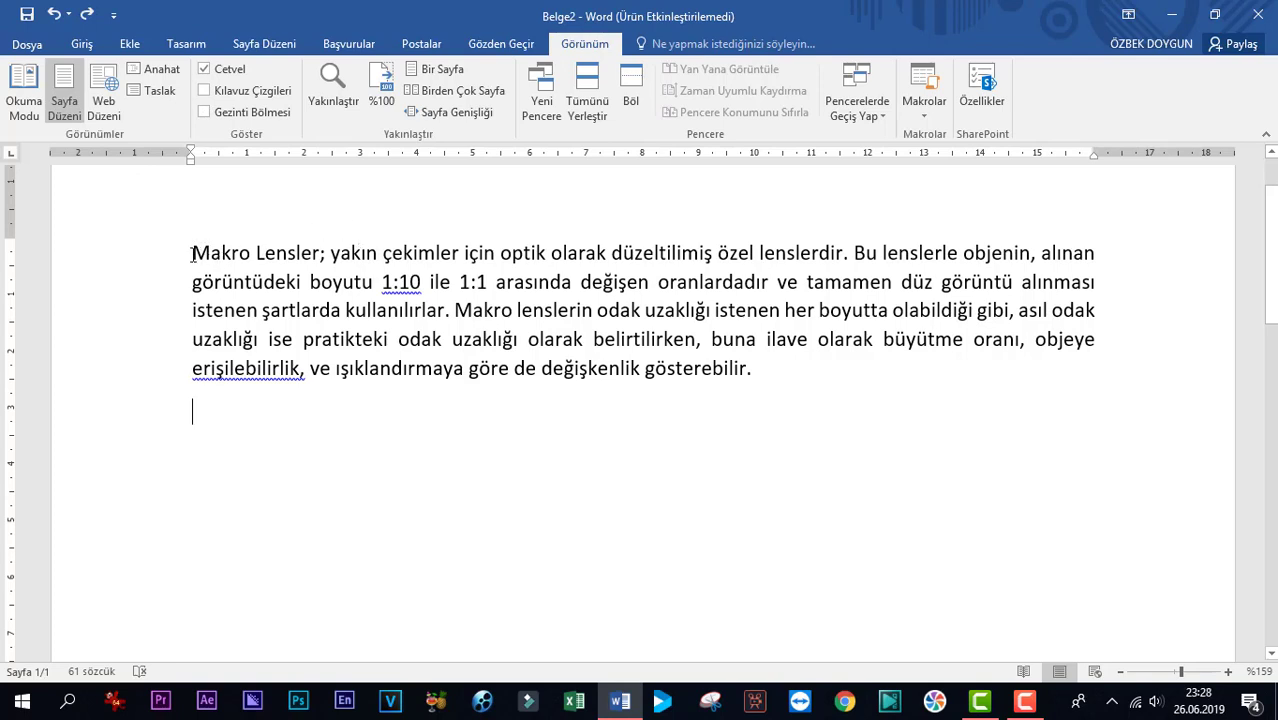
# - Select the paragraph and try left, centre and right alignment before setting it back to justified
pyautogui.moveTo(192, 254); pyautogui.dragTo(1037, 413)
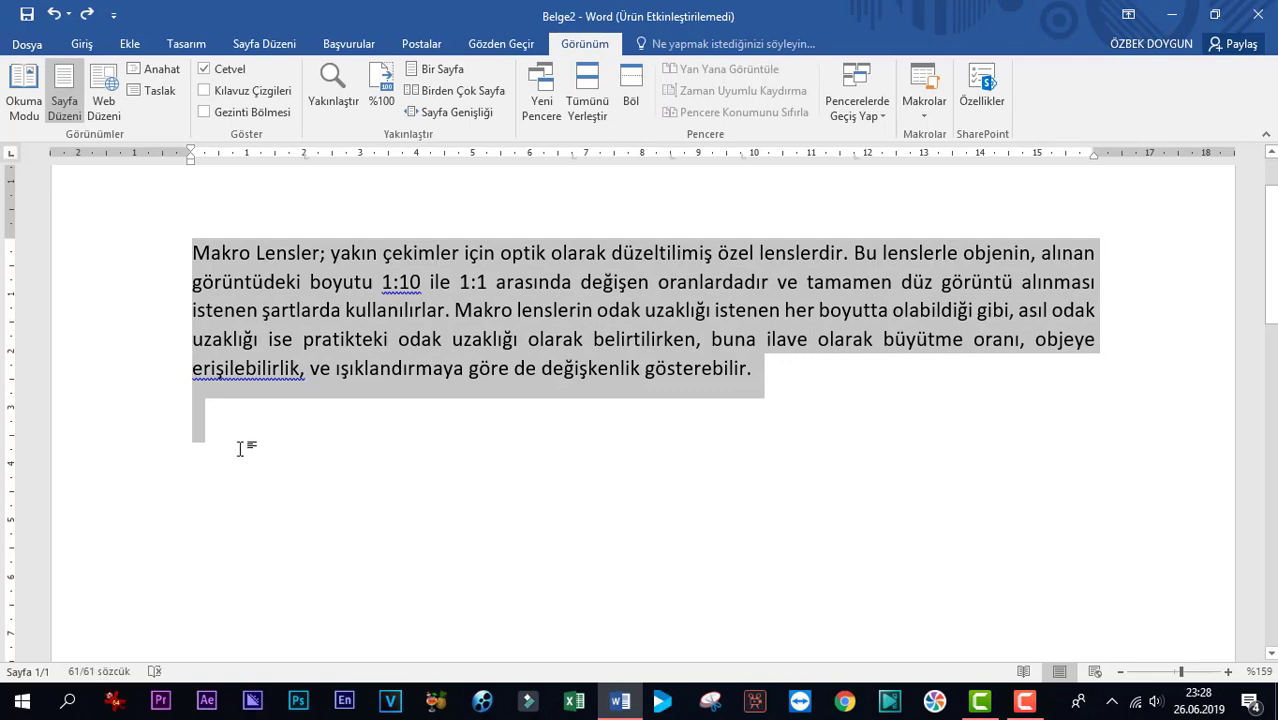
pyautogui.click(83, 46)
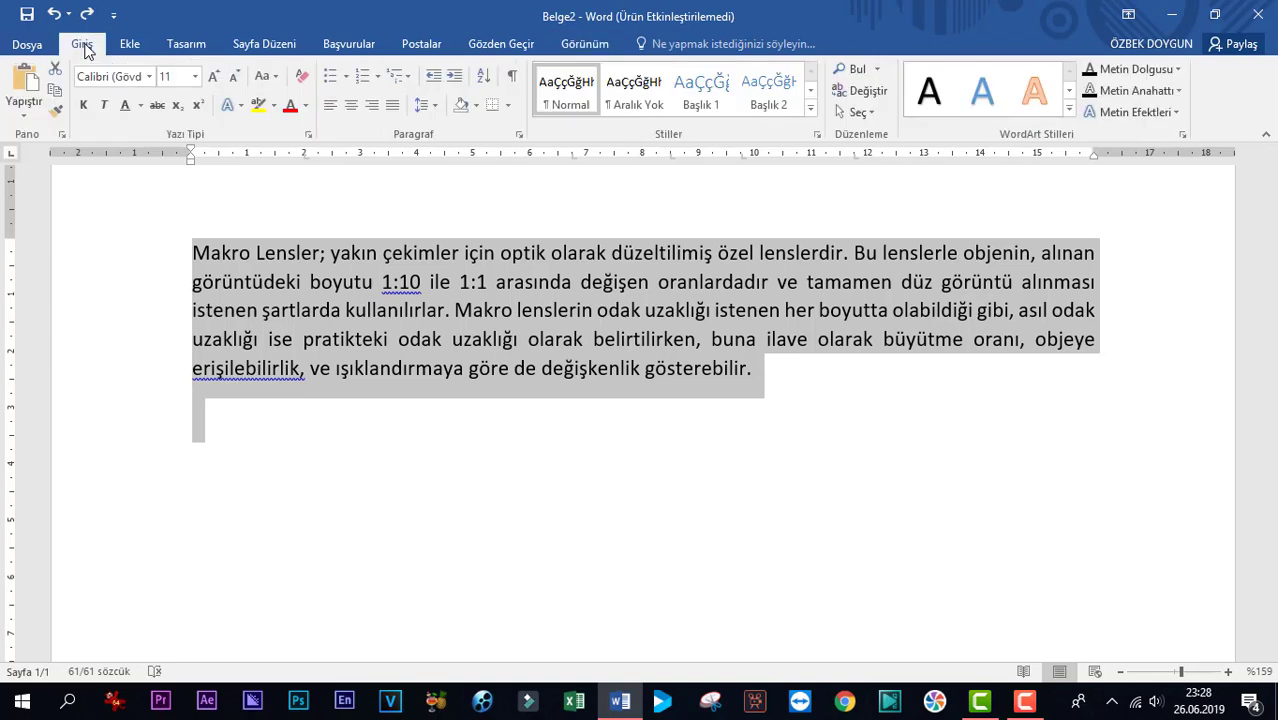
pyautogui.click(331, 110)
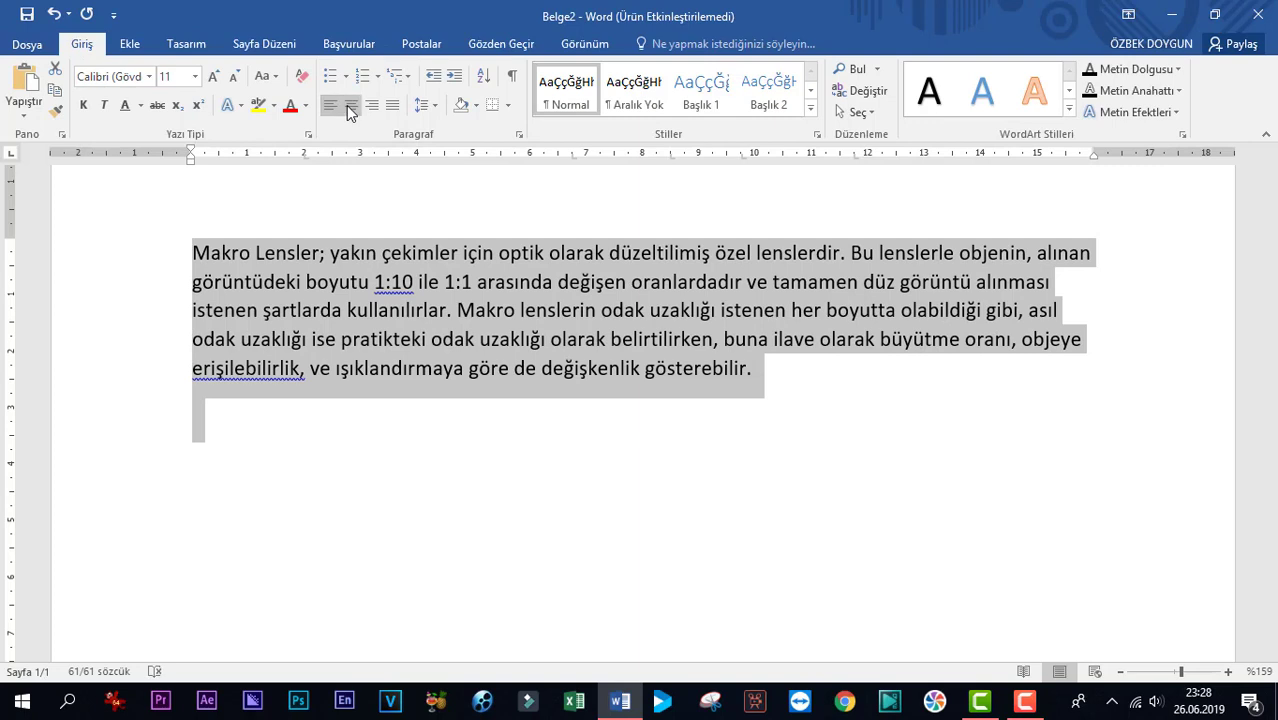
pyautogui.click(349, 108)
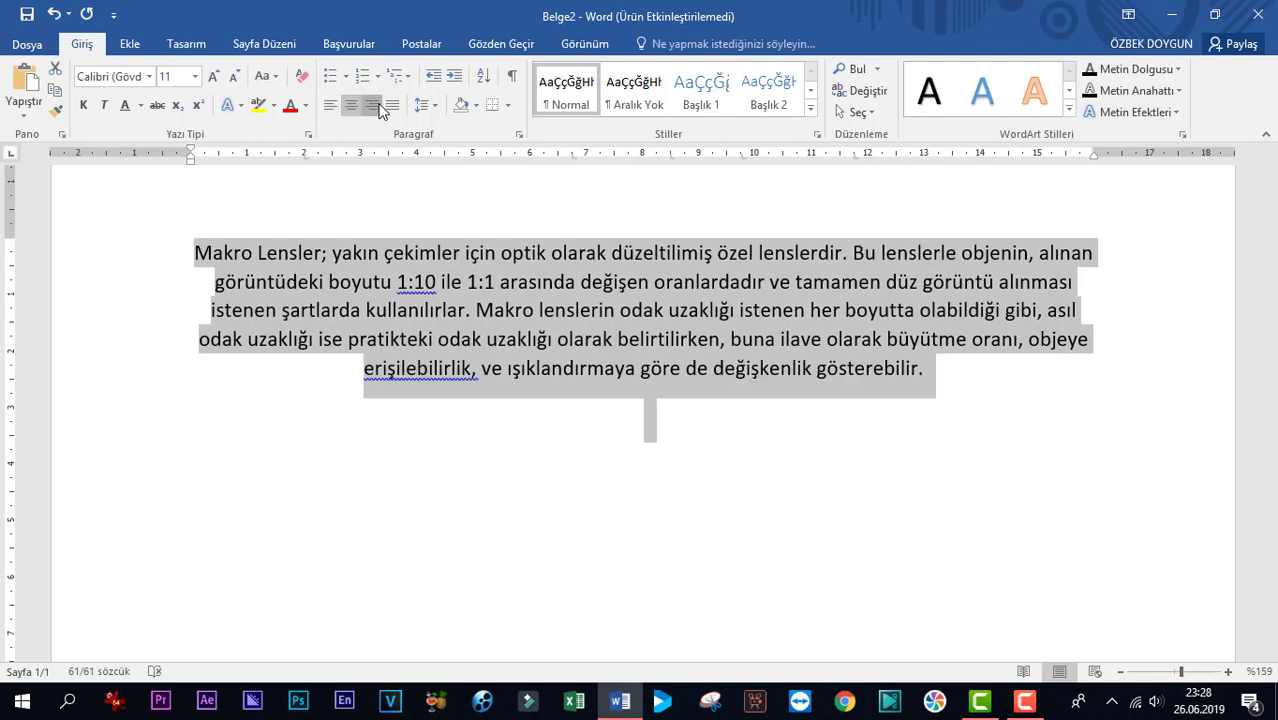
pyautogui.click(376, 108)
pyautogui.click(390, 108)
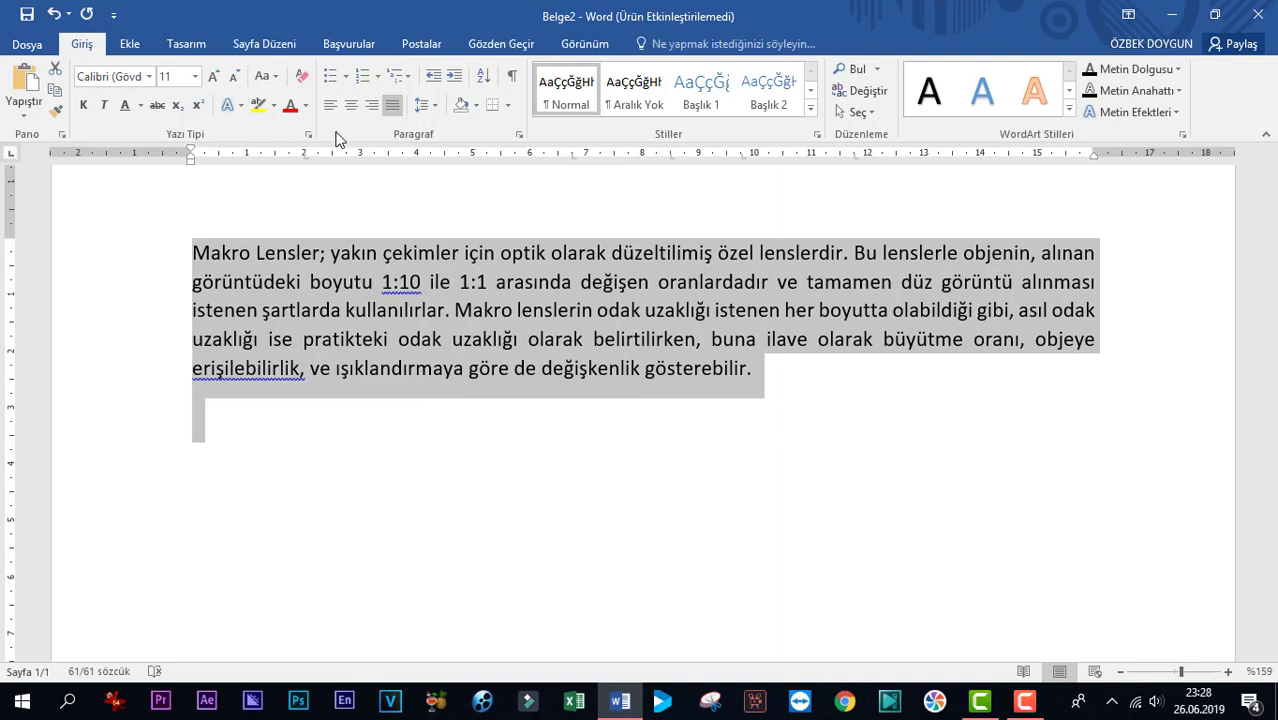
# - Apply 1,5 line spacing to the paragraph, then select all the document text
pyautogui.click(438, 105)
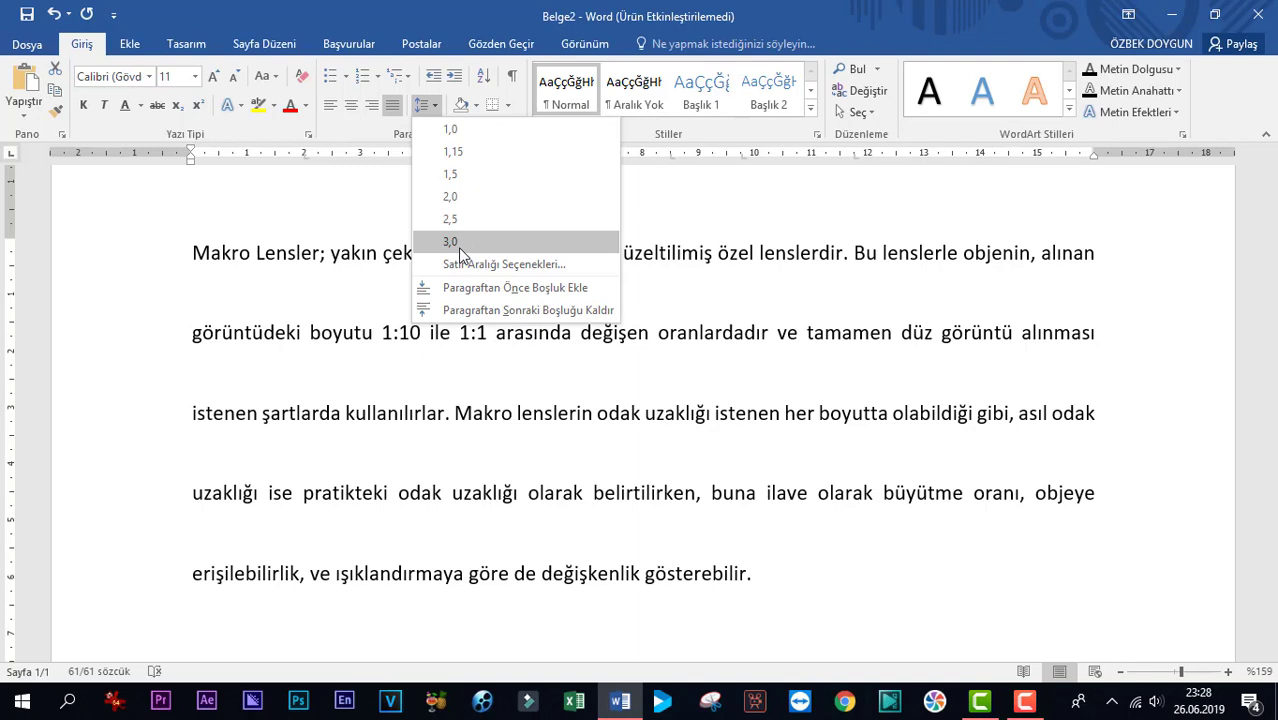
pyautogui.click(458, 174)
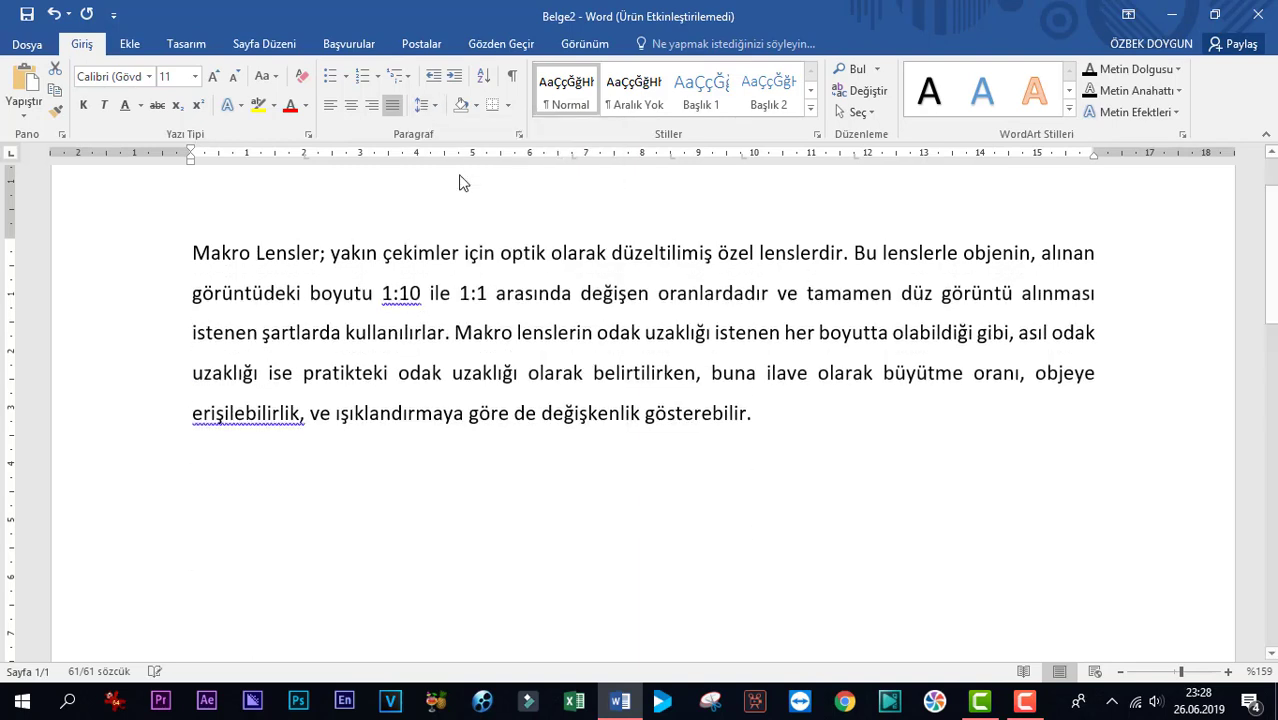
pyautogui.hotkey('ctrl', 'a')
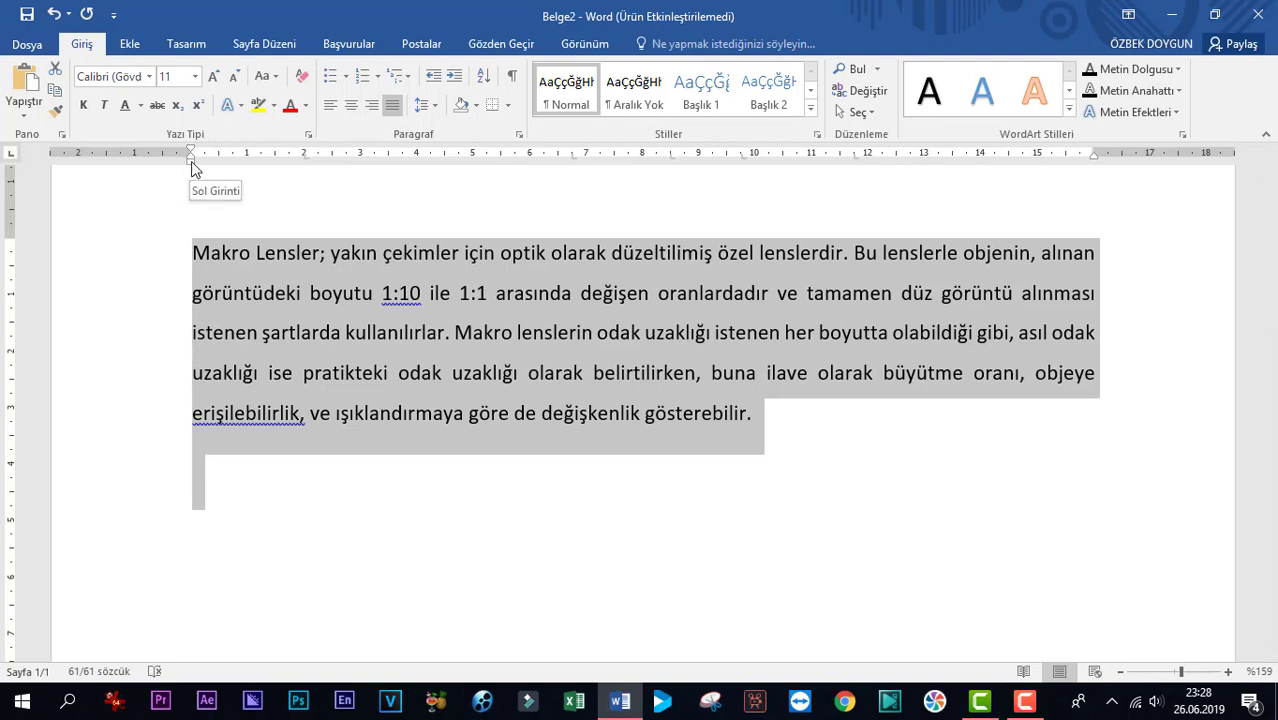
pyautogui.moveTo(192, 160)
pyautogui.mouseDown()
pyautogui.moveTo(799, 168)
pyautogui.moveTo(670, 160)
pyautogui.mouseUp()
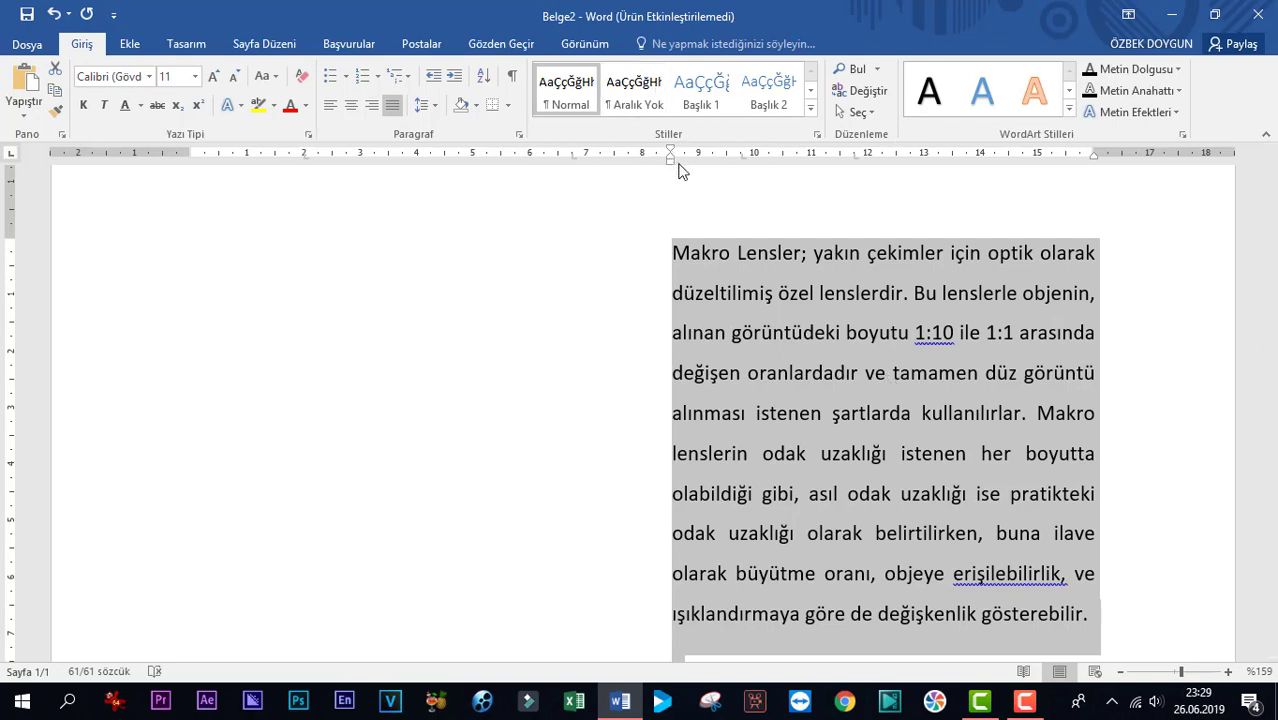
pyautogui.moveTo(670, 158); pyautogui.dragTo(191, 157)
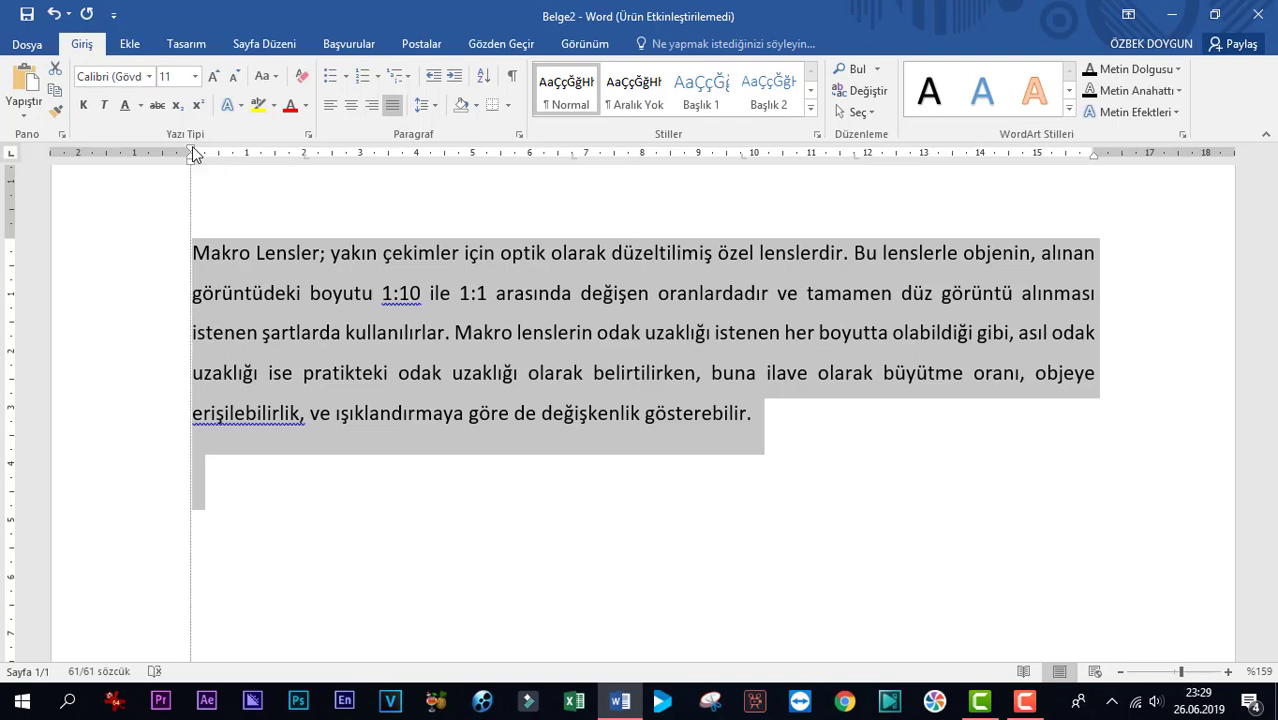
pyautogui.moveTo(194, 152); pyautogui.dragTo(403, 150)
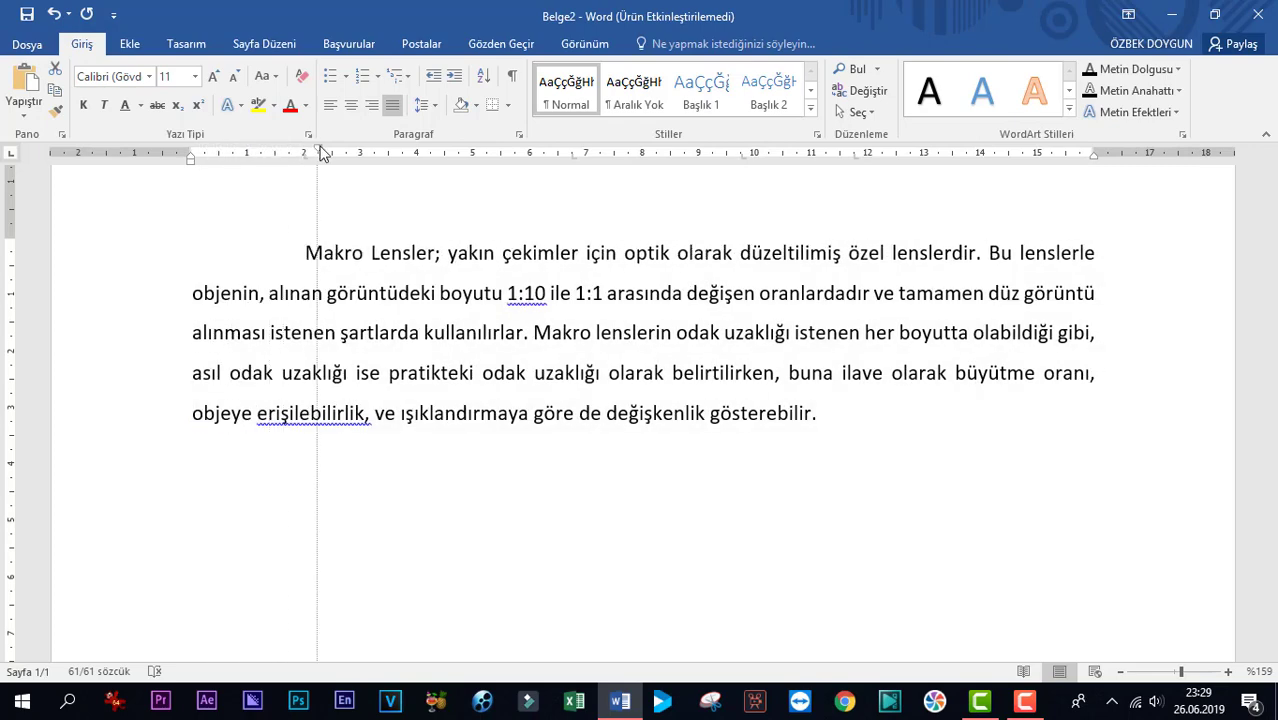
pyautogui.tripleClick(498, 348)
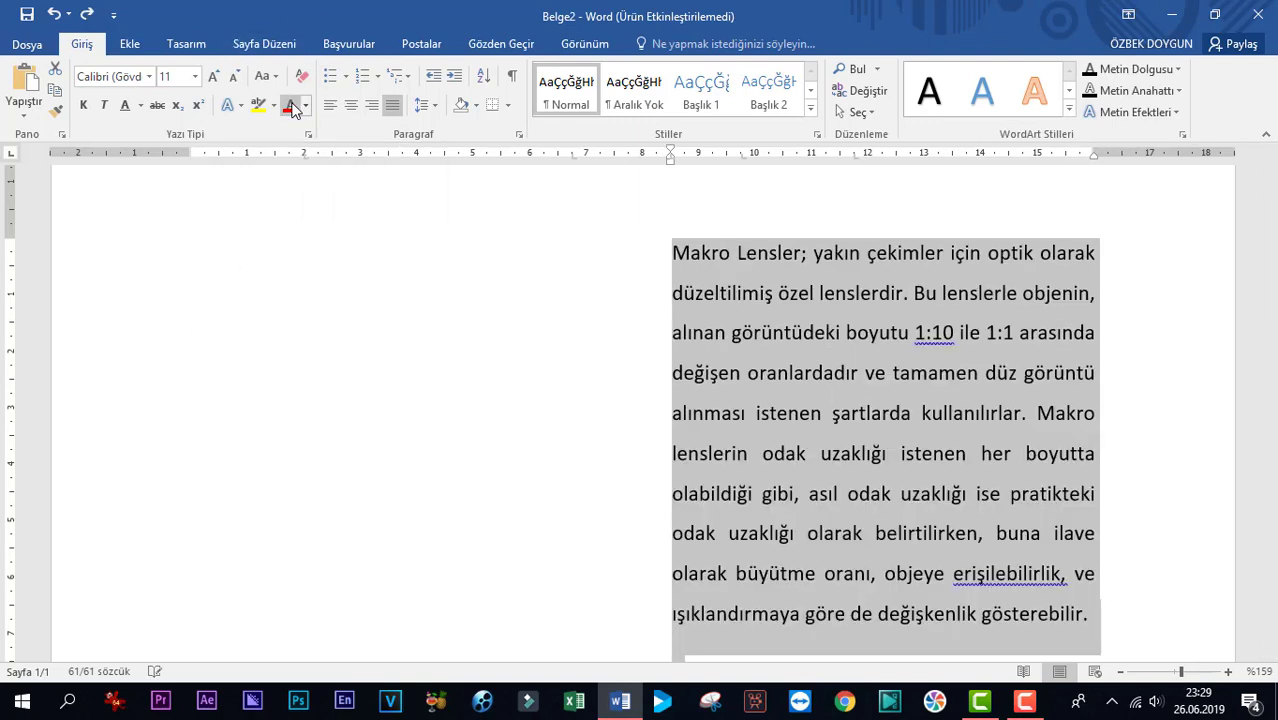
pyautogui.hotkey('ctrl', 'z')
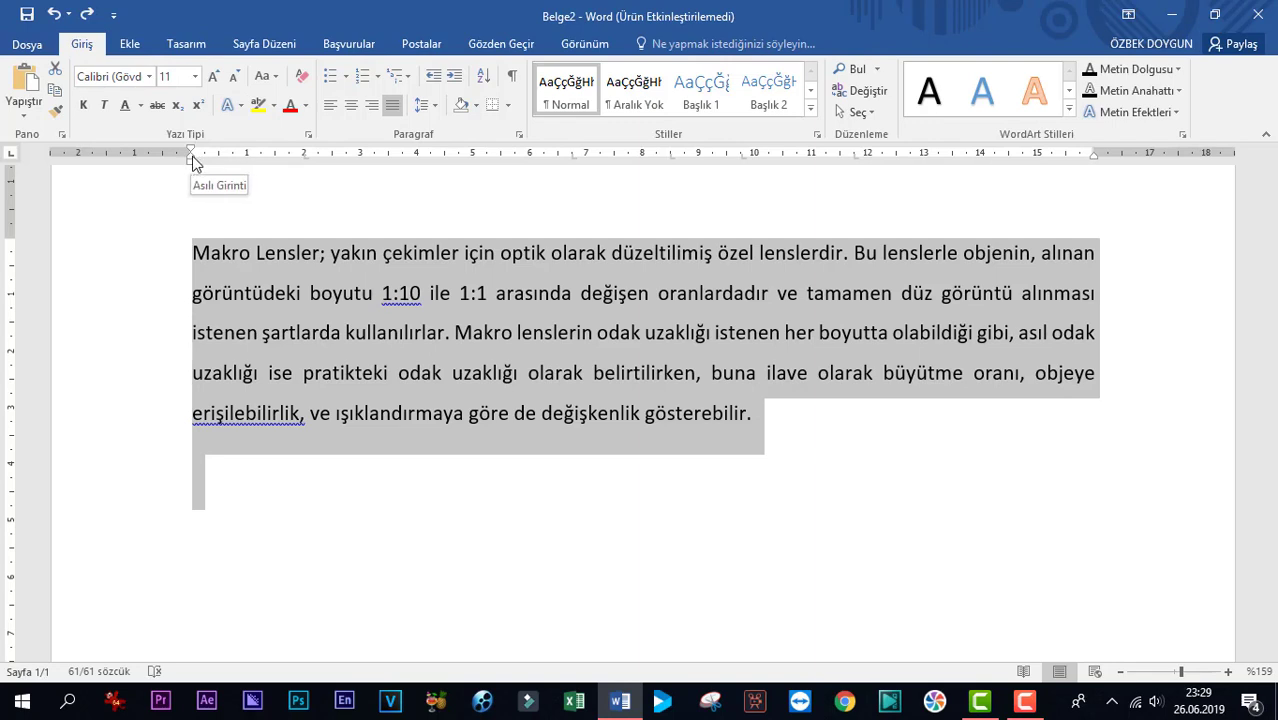
pyautogui.moveTo(190, 157)
pyautogui.mouseDown()
pyautogui.moveTo(400, 167)
pyautogui.moveTo(190, 186)
pyautogui.mouseUp()
pyautogui.hotkey('ctrl', 'a')
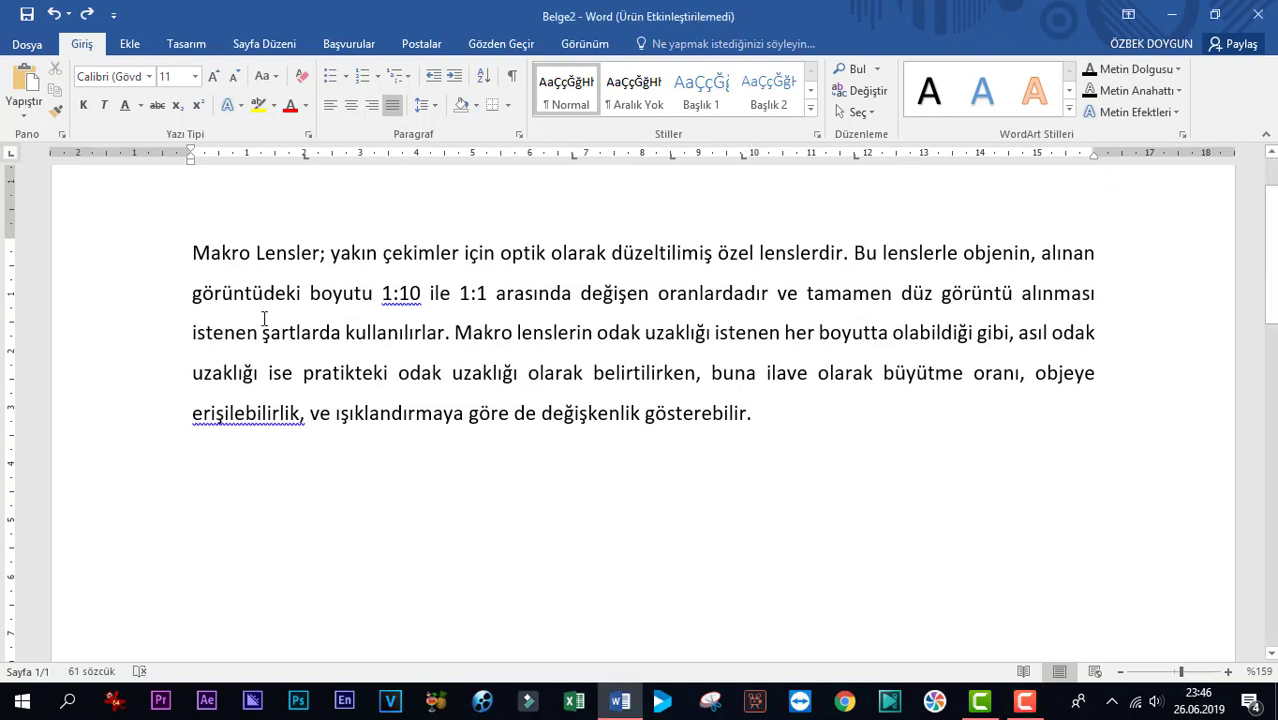
pyautogui.moveTo(192, 252); pyautogui.dragTo(855, 445)
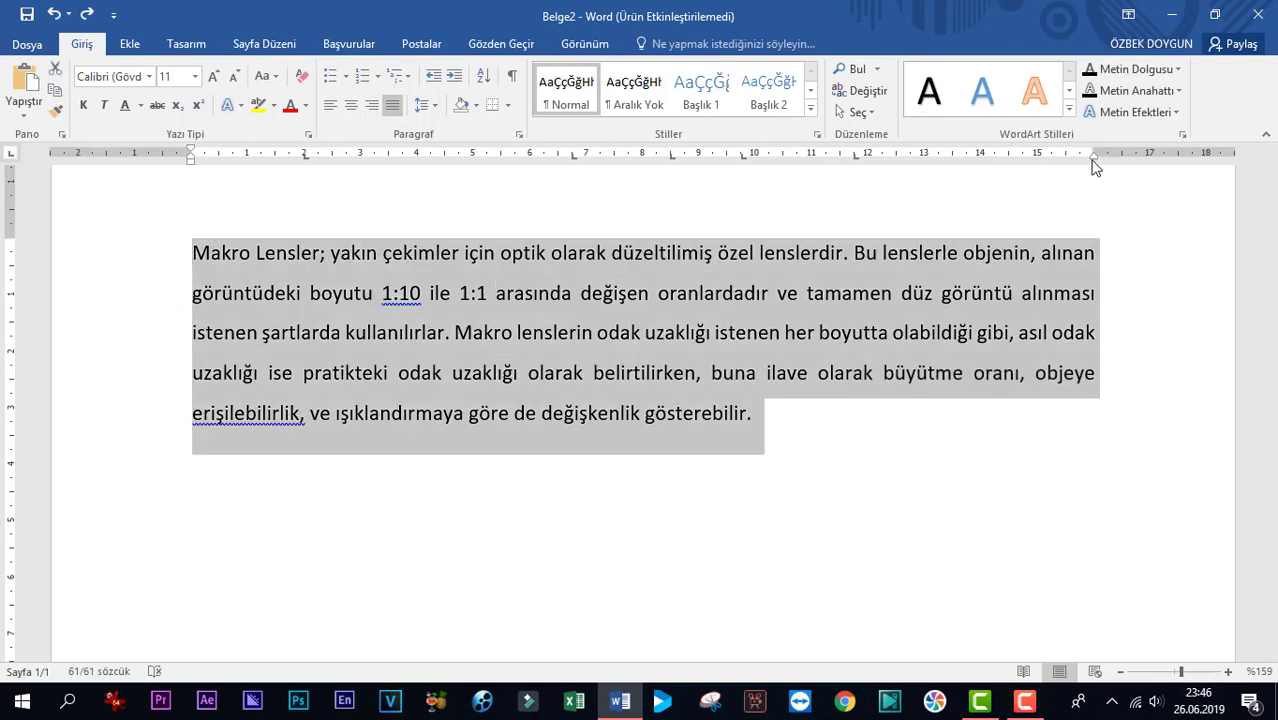
pyautogui.moveTo(1094, 163)
pyautogui.mouseDown()
pyautogui.moveTo(966, 204)
pyautogui.moveTo(616, 243)
pyautogui.mouseUp()
# - Start a new empty line below the paragraph
pyautogui.click(787, 420)
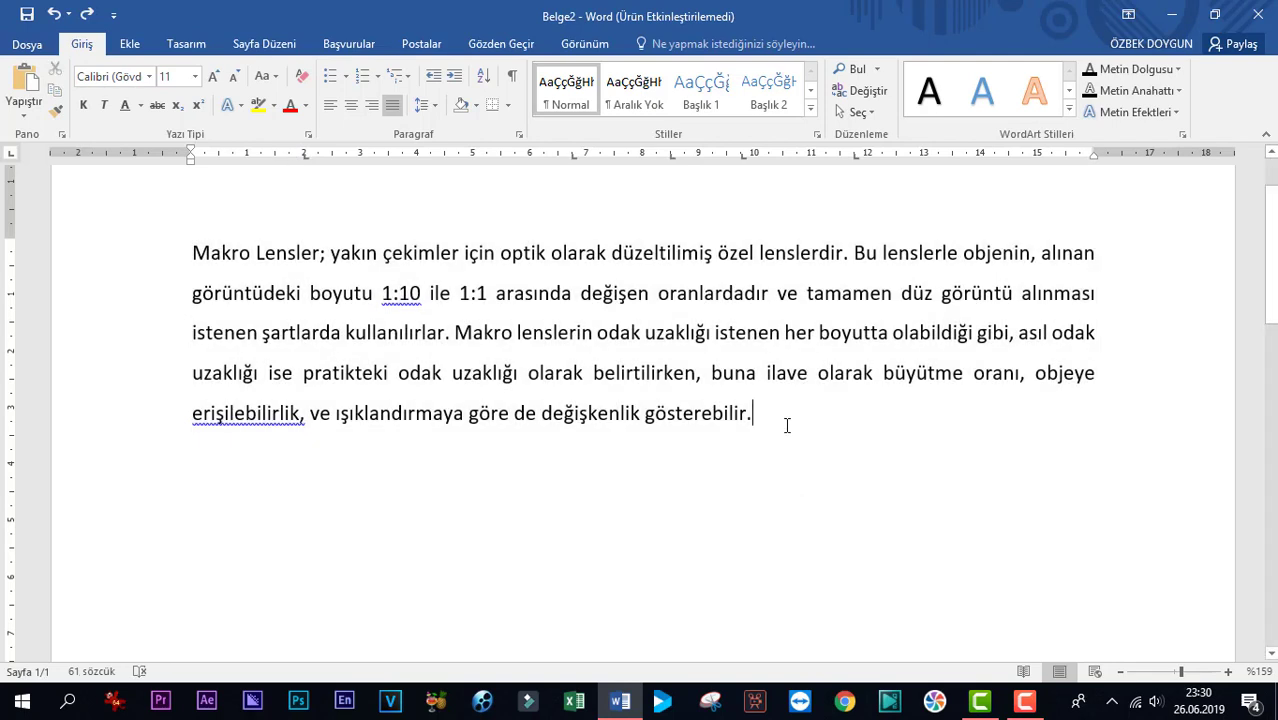
pyautogui.press('Return')
pyautogui.doubleClick(305, 157)
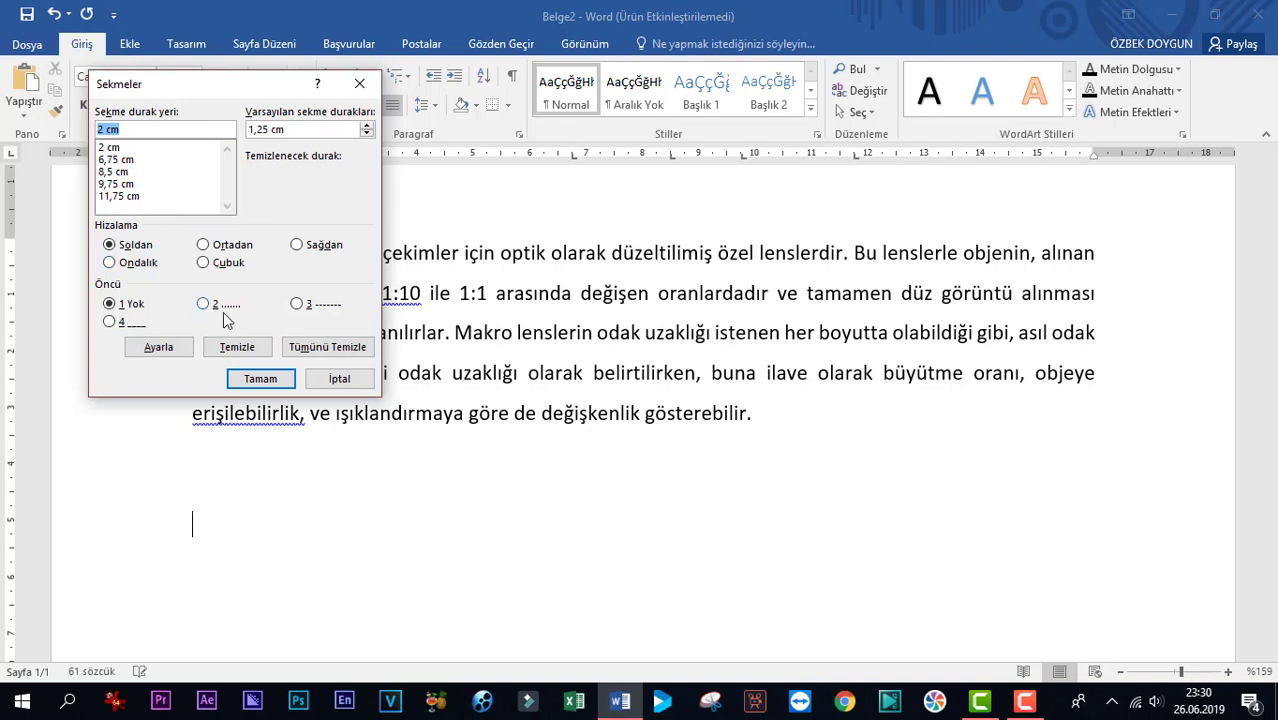
# - Clear the existing tab stops, including 11,75 cm, and set a single tab stop at 2 cm
pyautogui.click(238, 352)
pyautogui.click(240, 350)
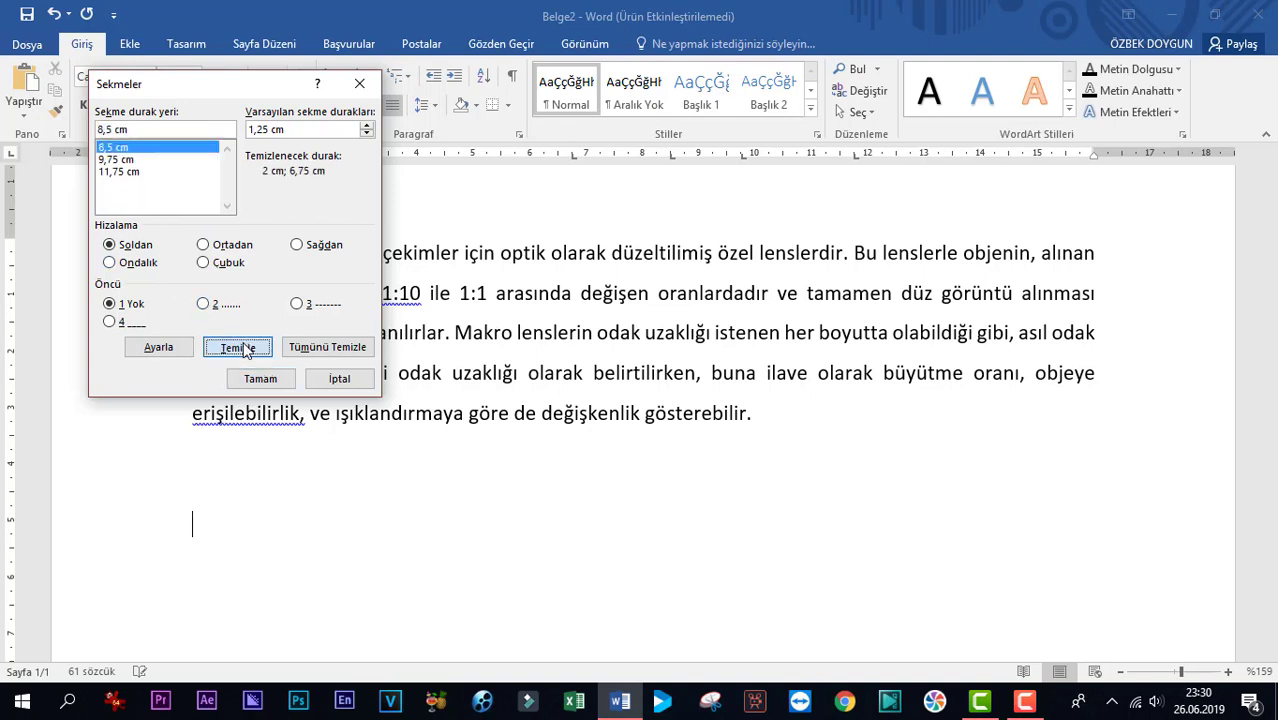
pyautogui.click(242, 349)
pyautogui.click(244, 348)
pyautogui.click(244, 348)
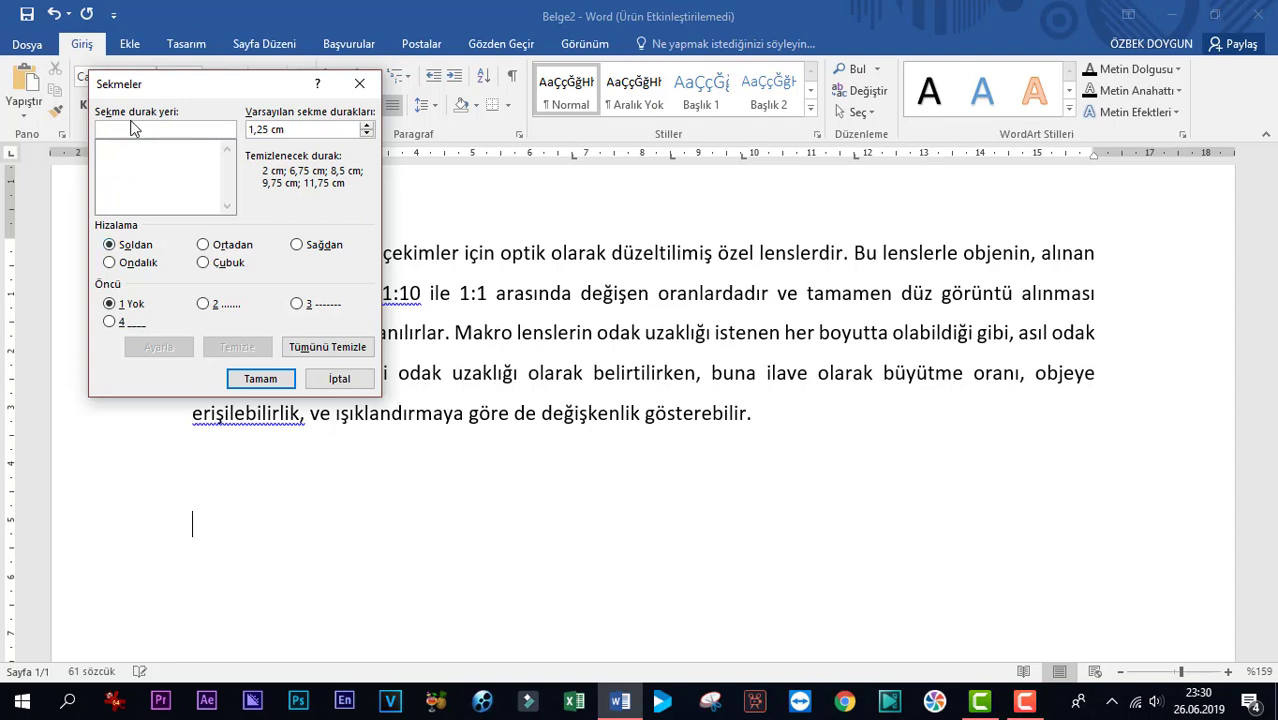
pyautogui.write('2')
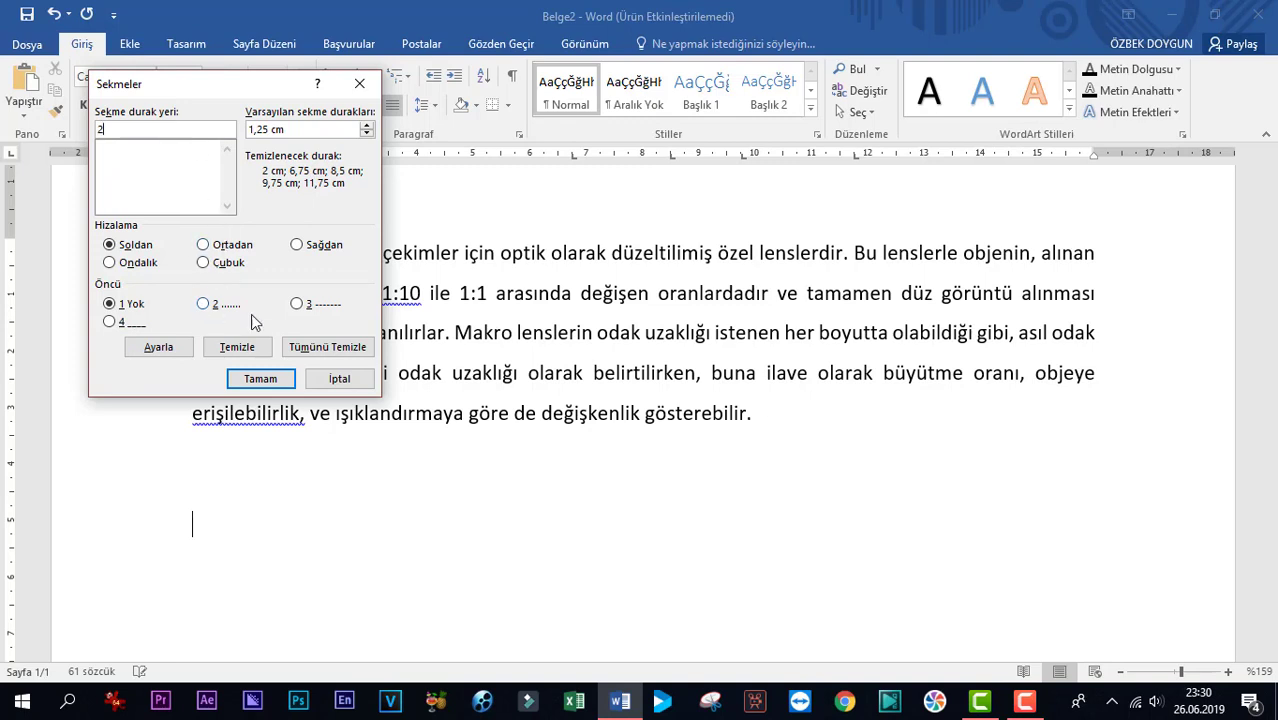
pyautogui.click(253, 380)
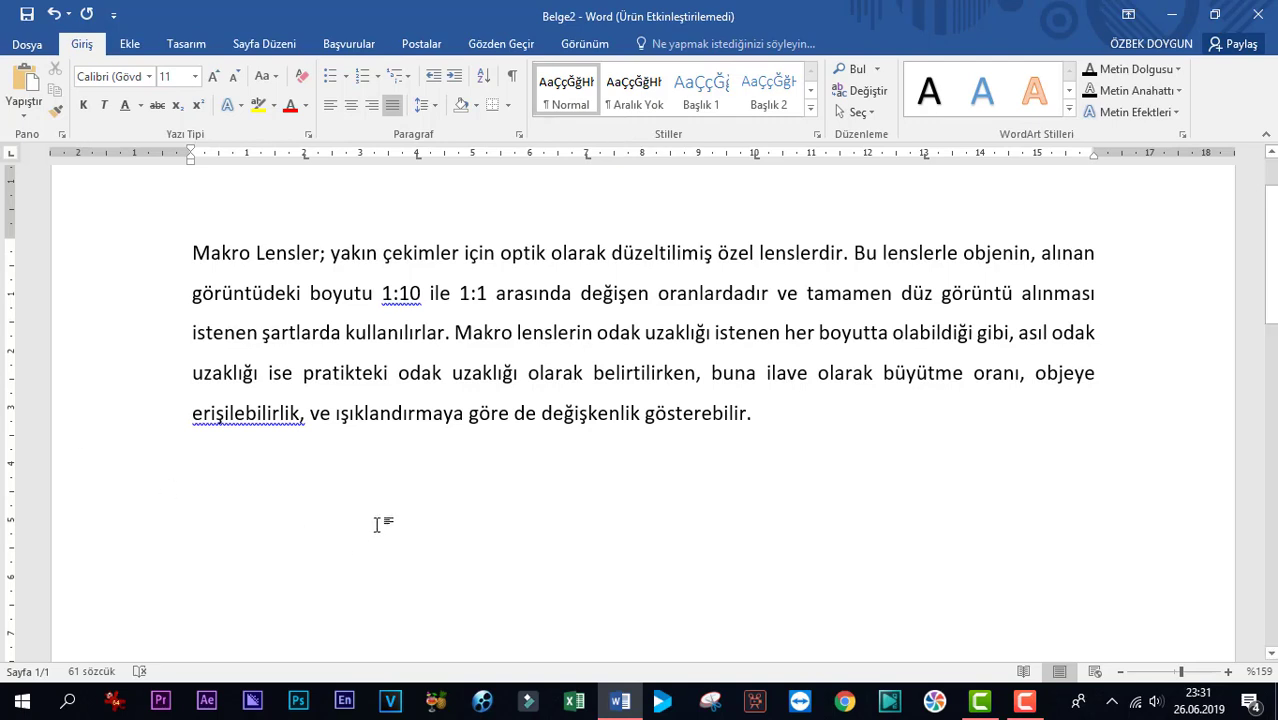
# - Type six tab-separated demo words on the new line, aligned at the 2, 4, 7, 10 and 13 cm stops
pyautogui.write('BDJSNSSSS')
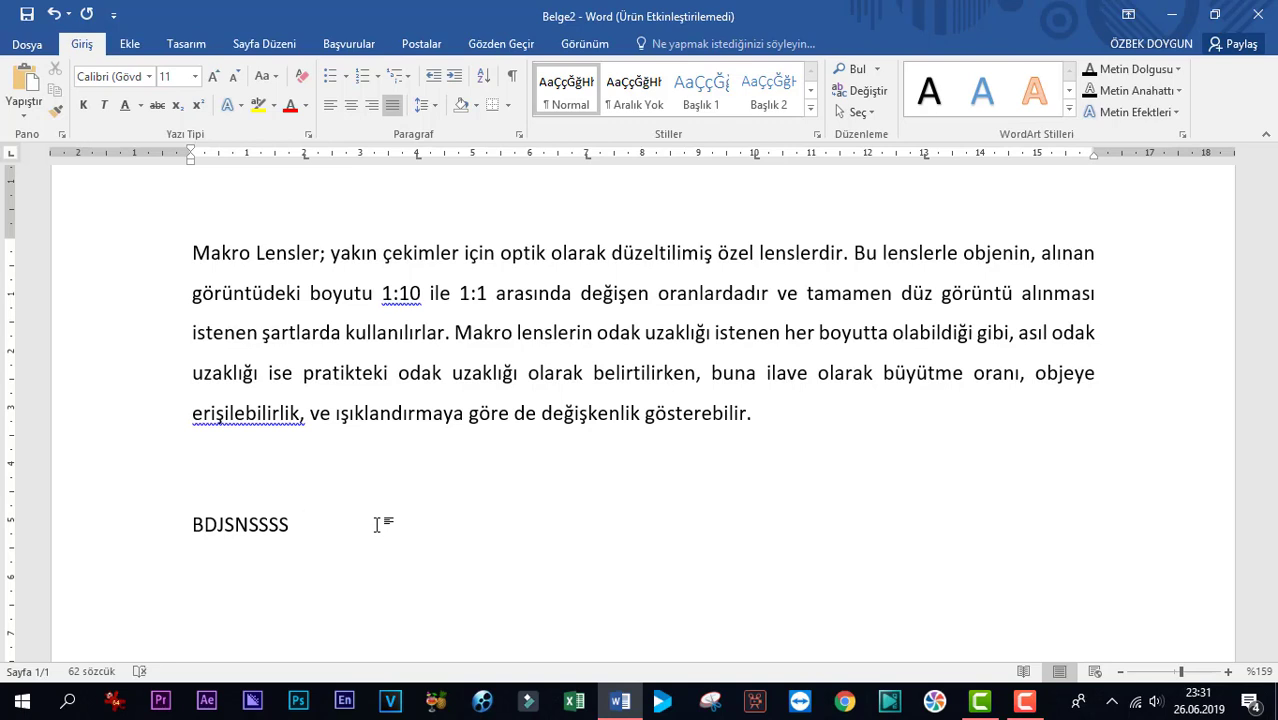
pyautogui.write('GGHG')
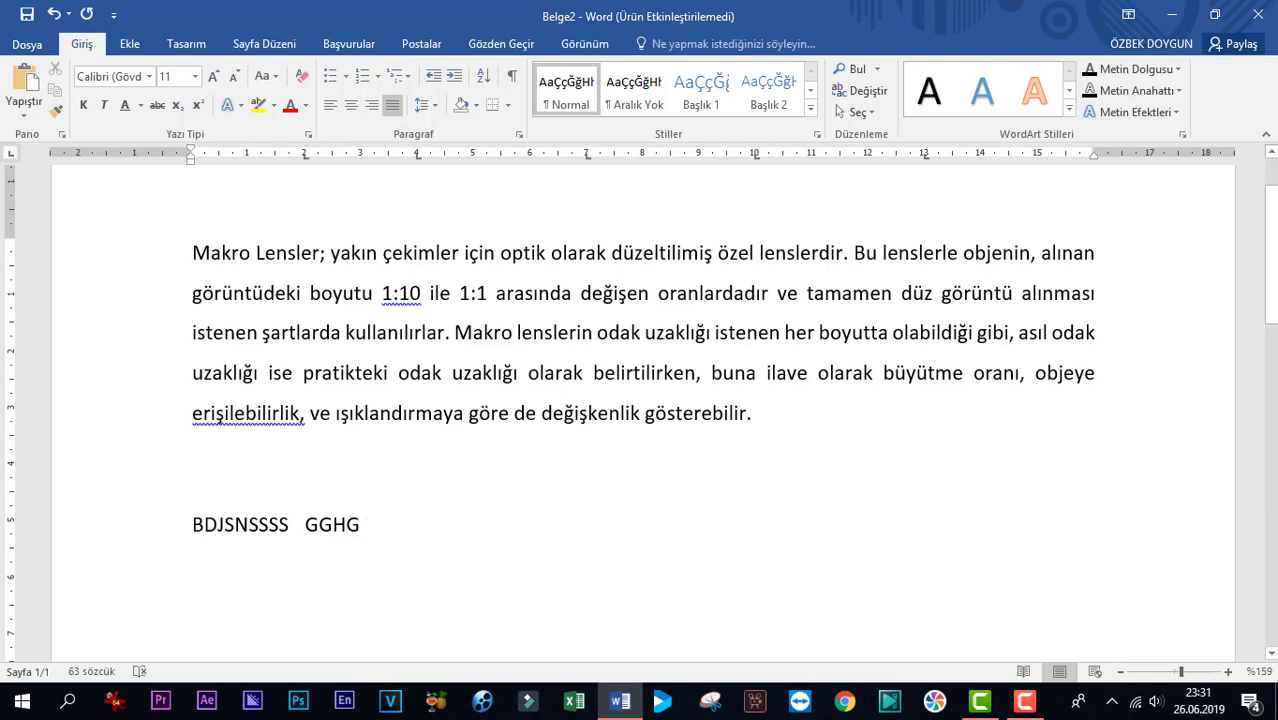
pyautogui.write('           H')
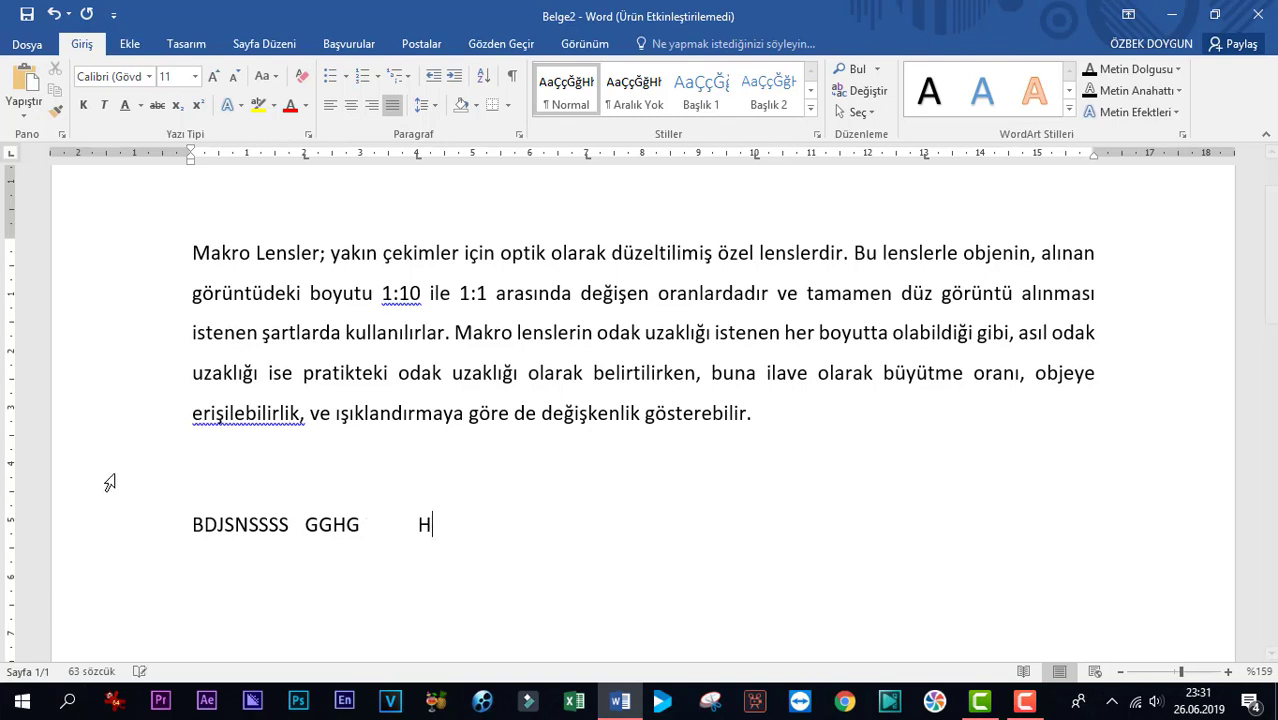
pyautogui.write('HHJ')
pyautogui.write('JJKJK.')
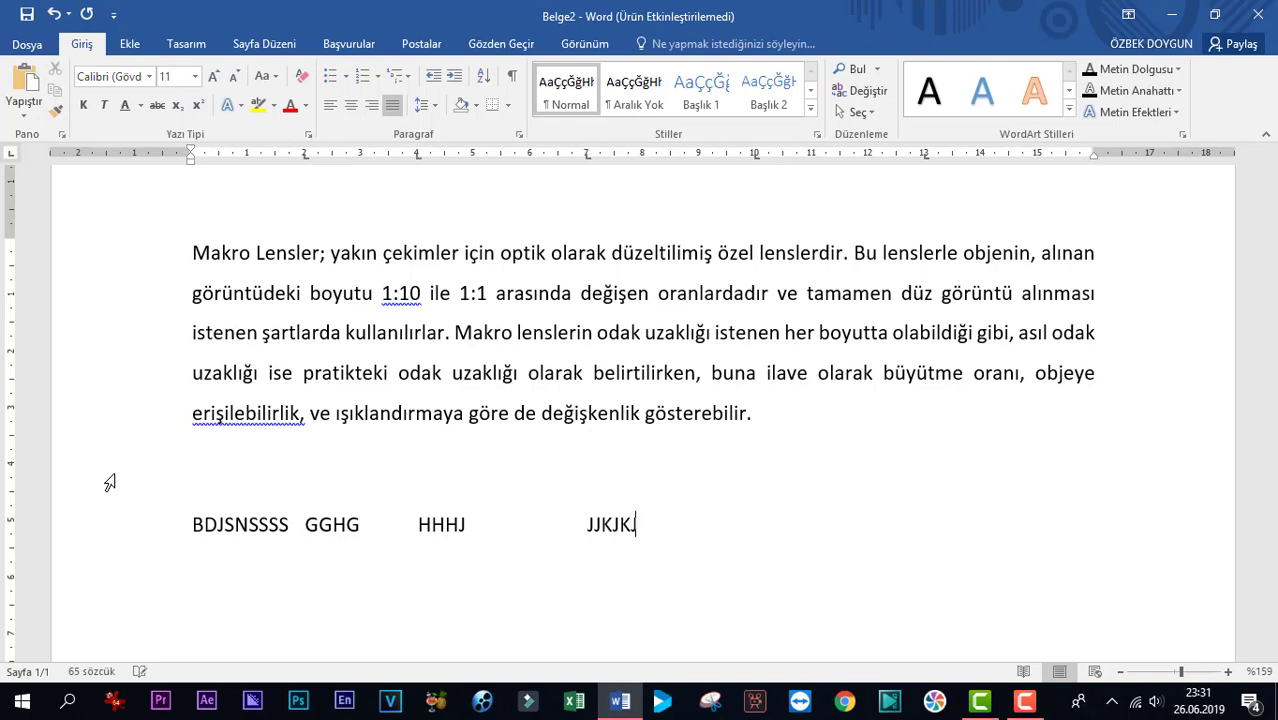
pyautogui.write('K')
pyautogui.write('                    JJJKJKJK')
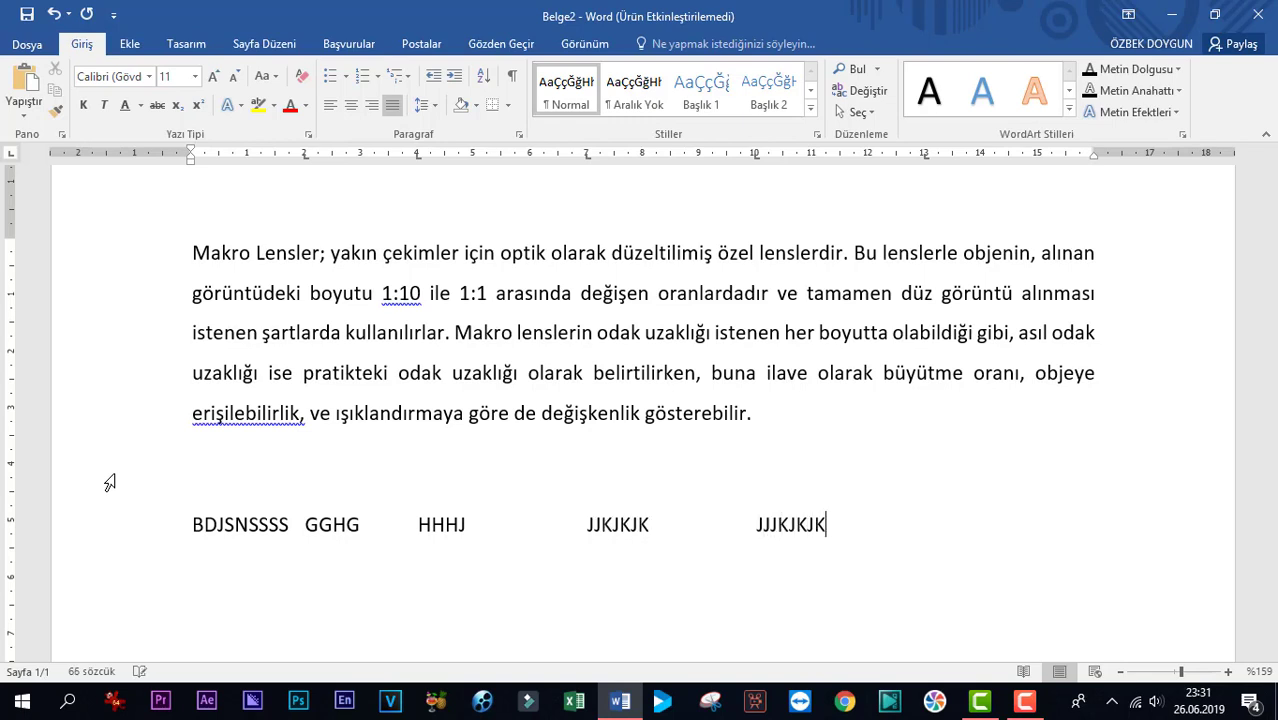
pyautogui.write('                   H')
pyautogui.write('JHJHJH')
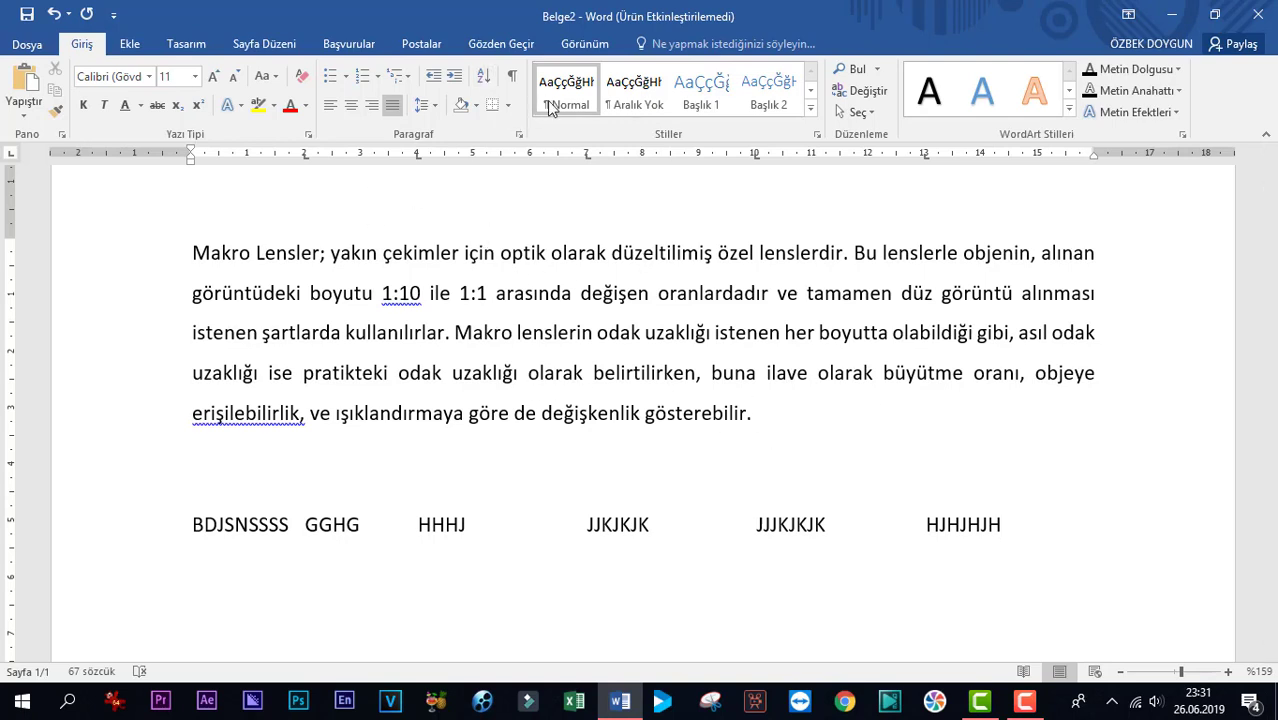
pyautogui.doubleClick(588, 158)
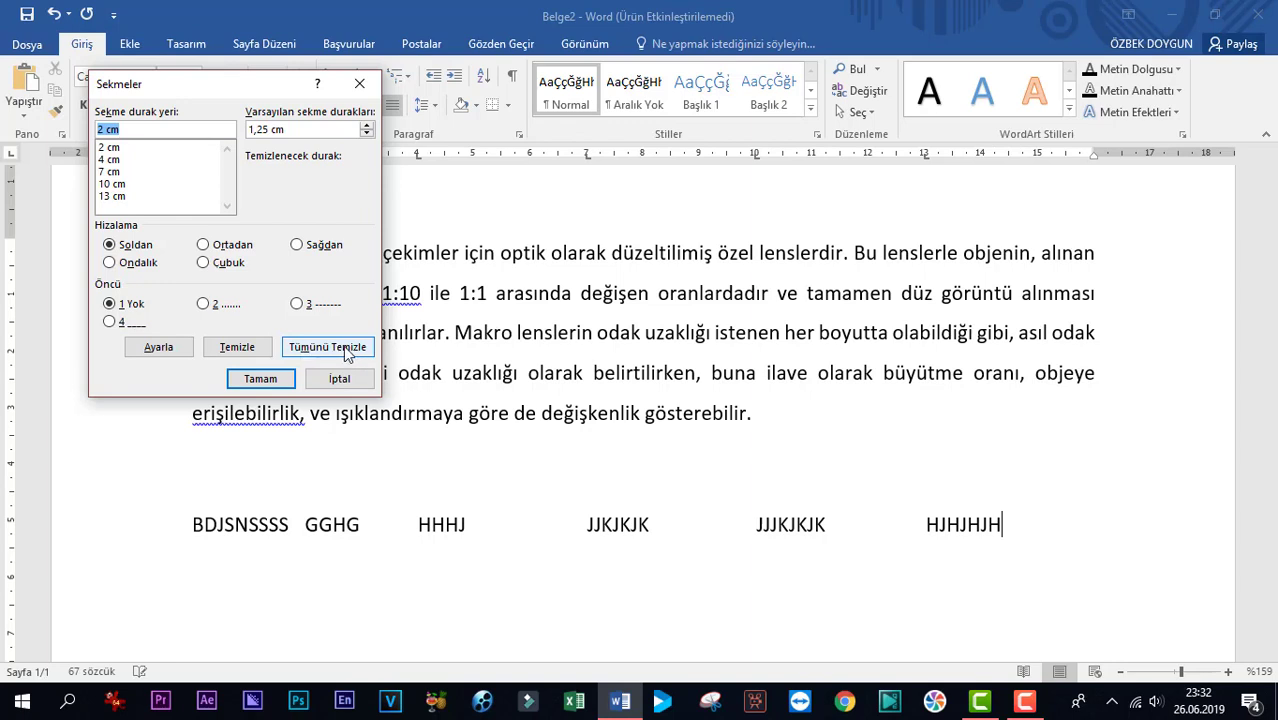
# - Clear all custom tab stops so the demo words use default 1,25 cm spacing, then select back to the document start
pyautogui.click(347, 352)
pyautogui.click(268, 386)
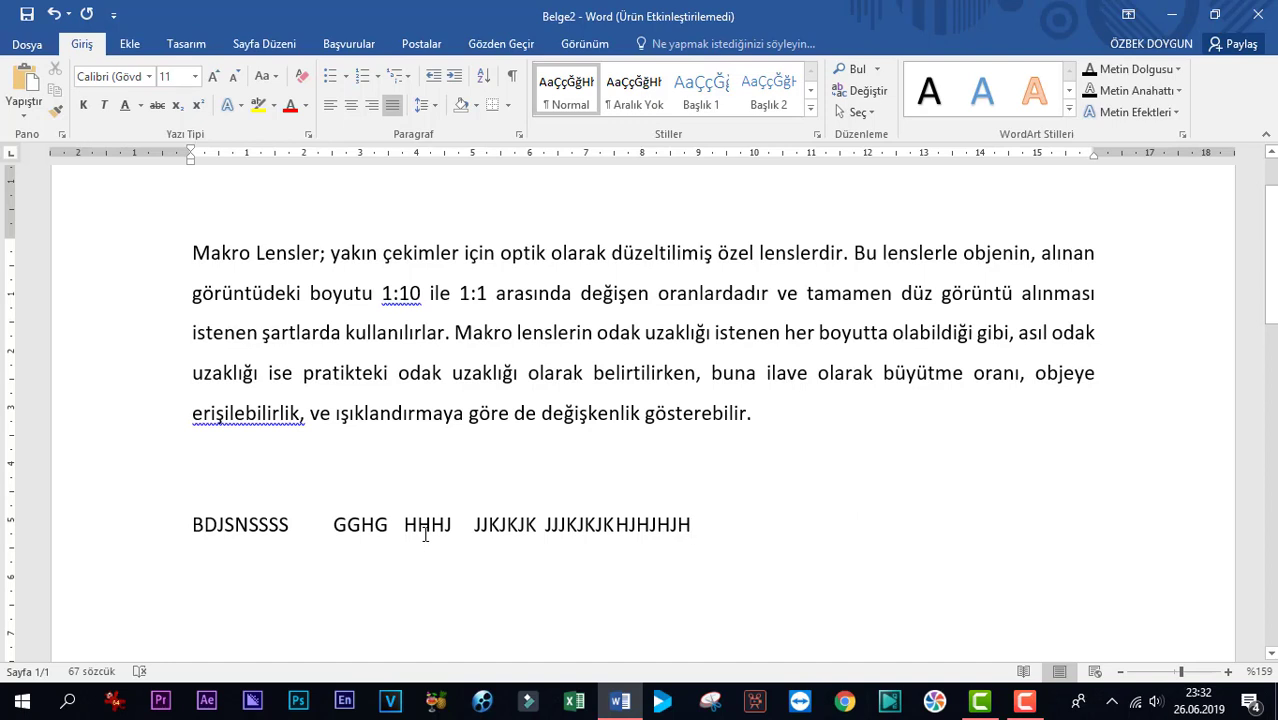
pyautogui.press('Home')
pyautogui.hotkey('ctrl', 'shift', 'Home')
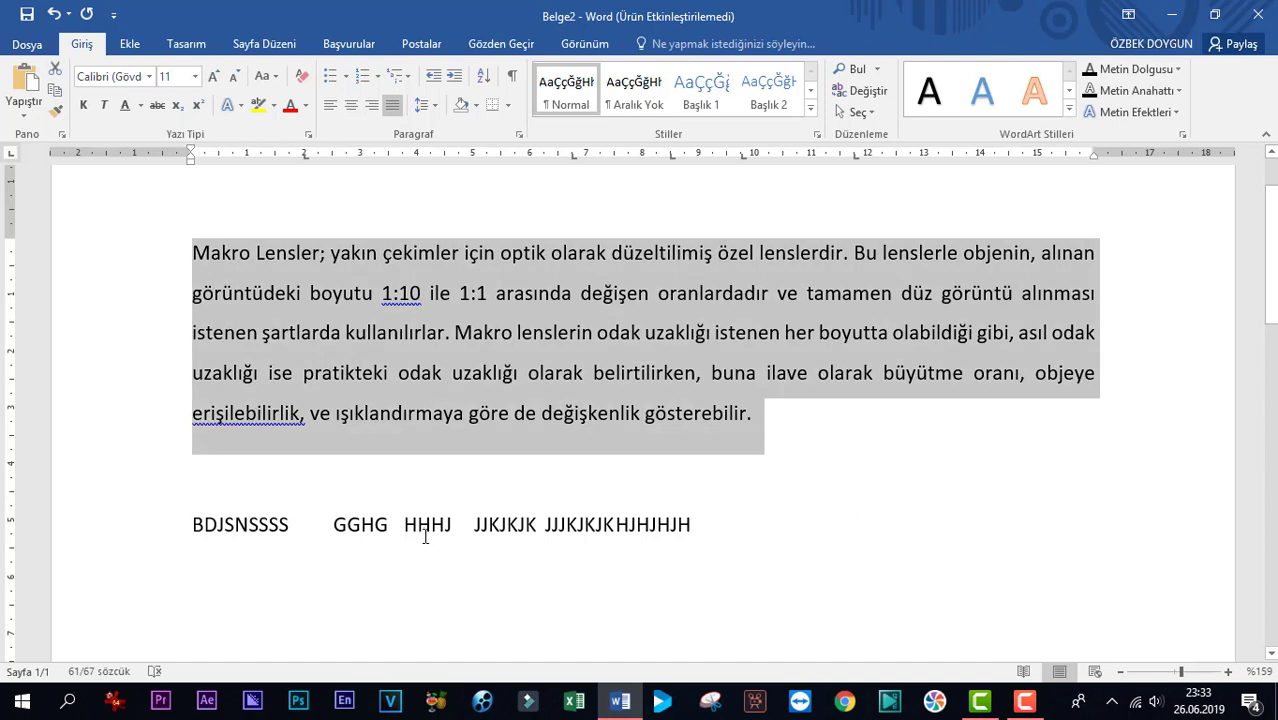